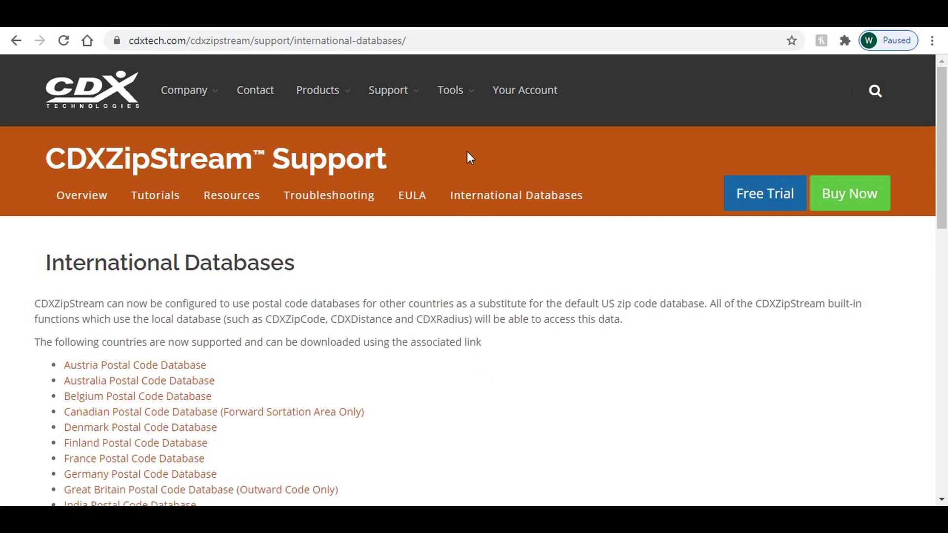
Download the India Postal Code Database from the International Databases page
left_click(128, 44)
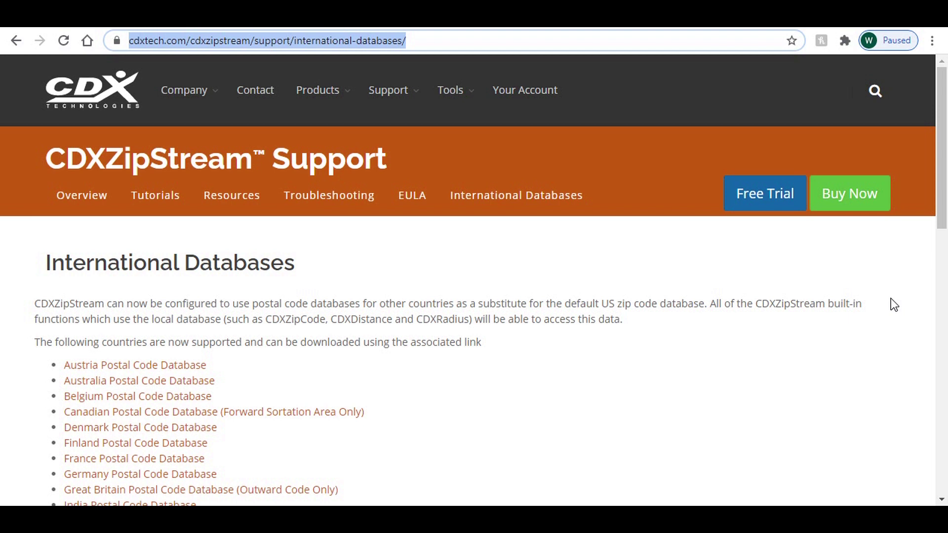
left_click_drag(944, 207, 942, 216)
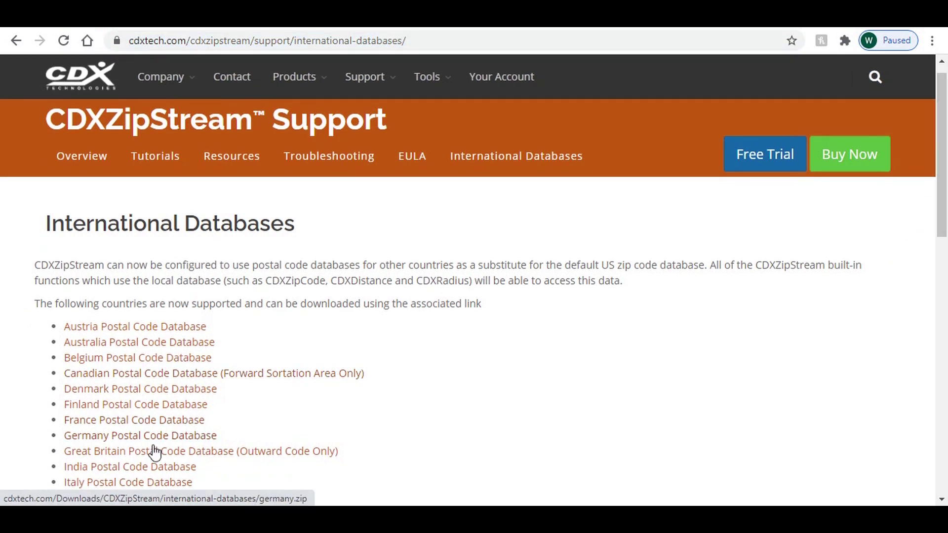
left_click(146, 470)
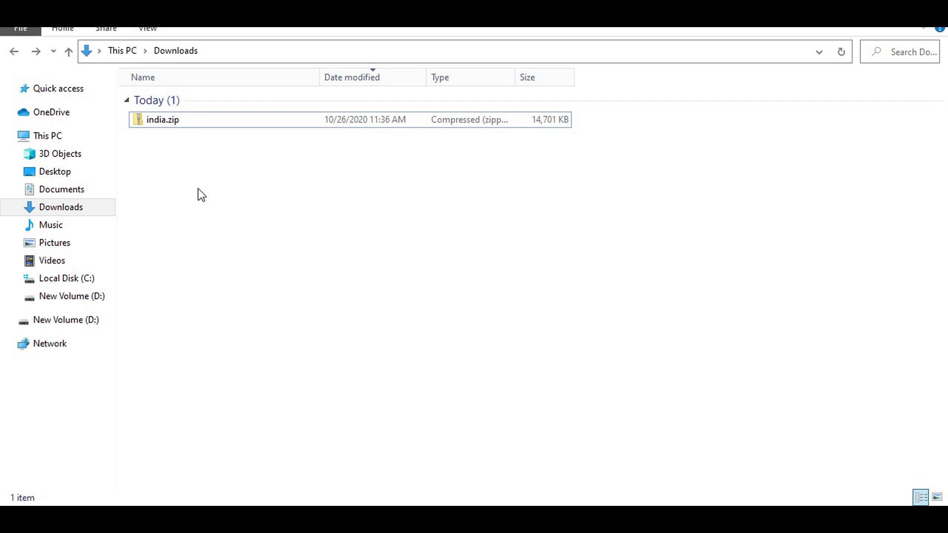
In File Explorer, copy India.db out of india.zip and paste it into the Downloads folder
double_click(167, 120)
left_click(167, 98)
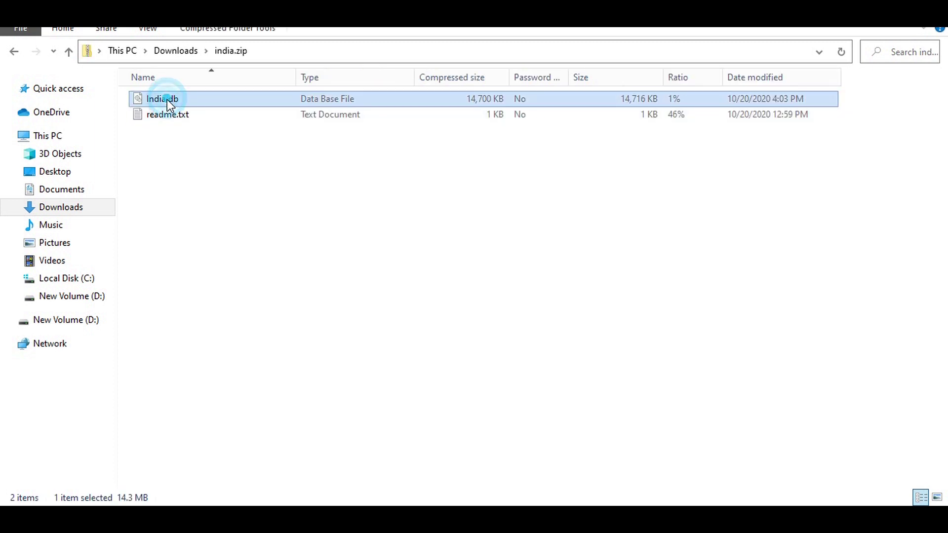
right_click(167, 100)
left_click(202, 147)
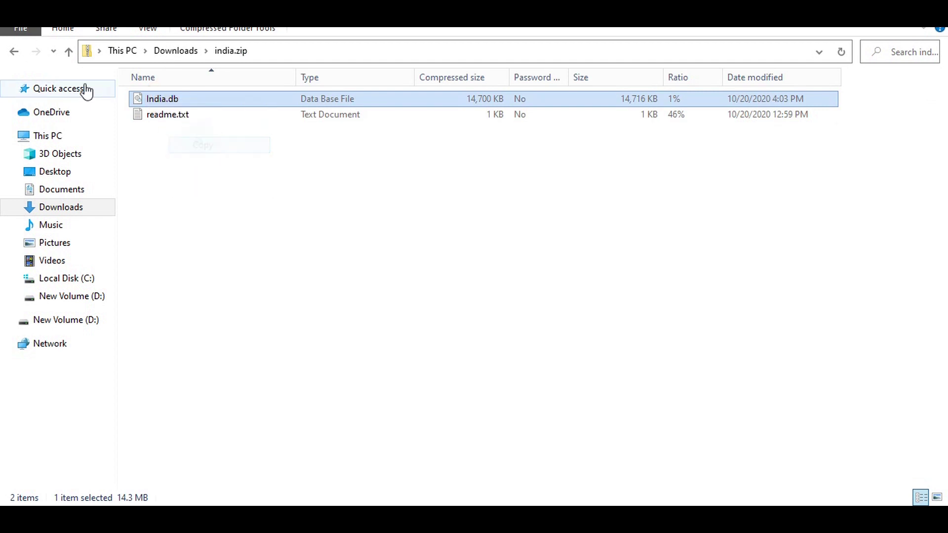
left_click(20, 53)
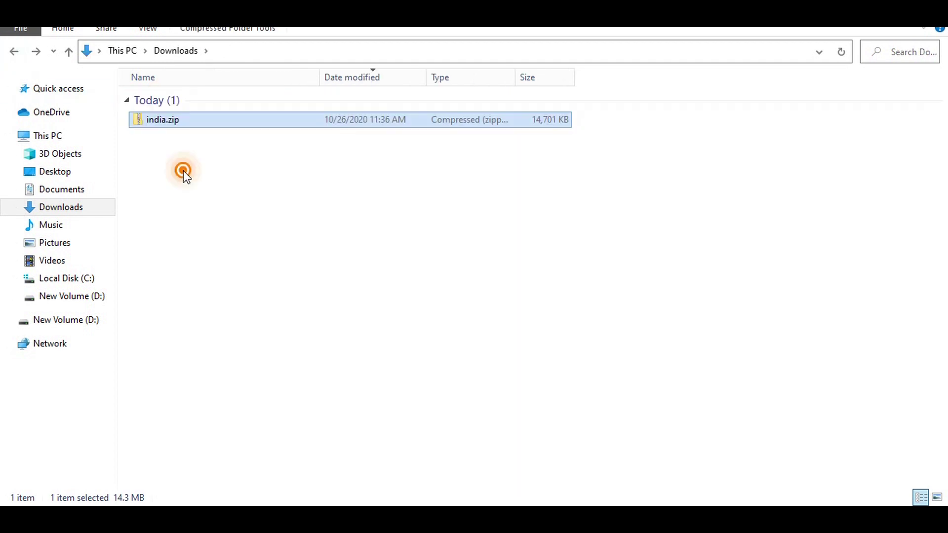
right_click(183, 170)
left_click(219, 268)
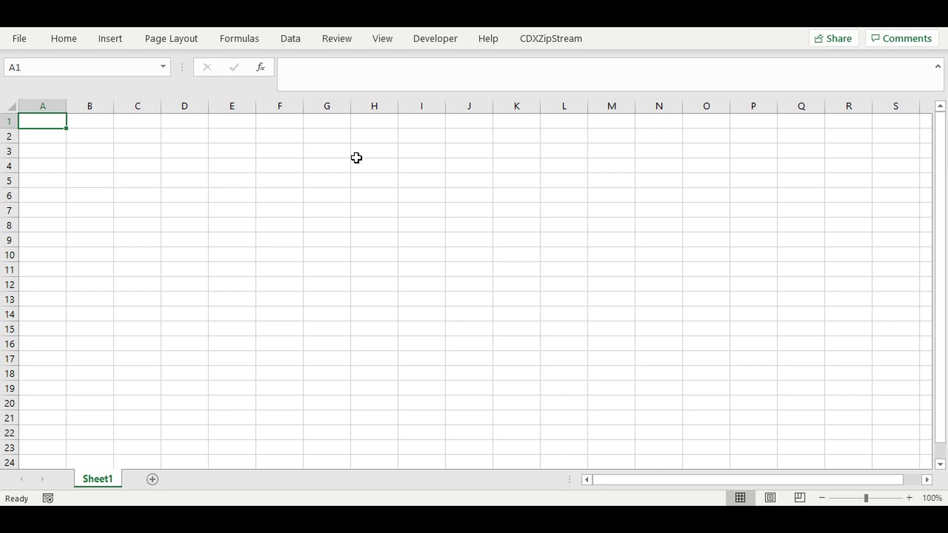
In Excel, manually update the CDXZipStream database with India.db from Downloads, accepting the override, and close the account window
left_click(551, 43)
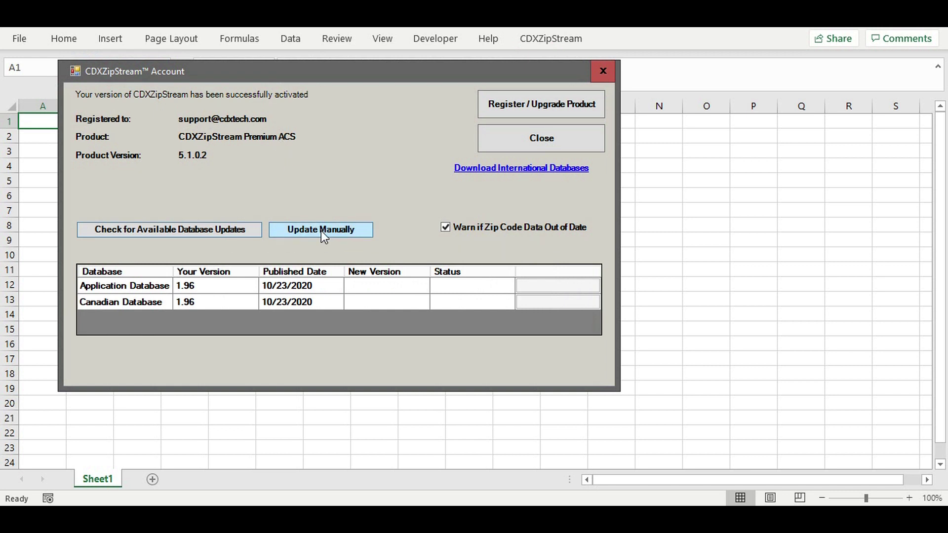
left_click(321, 231)
left_click(229, 216)
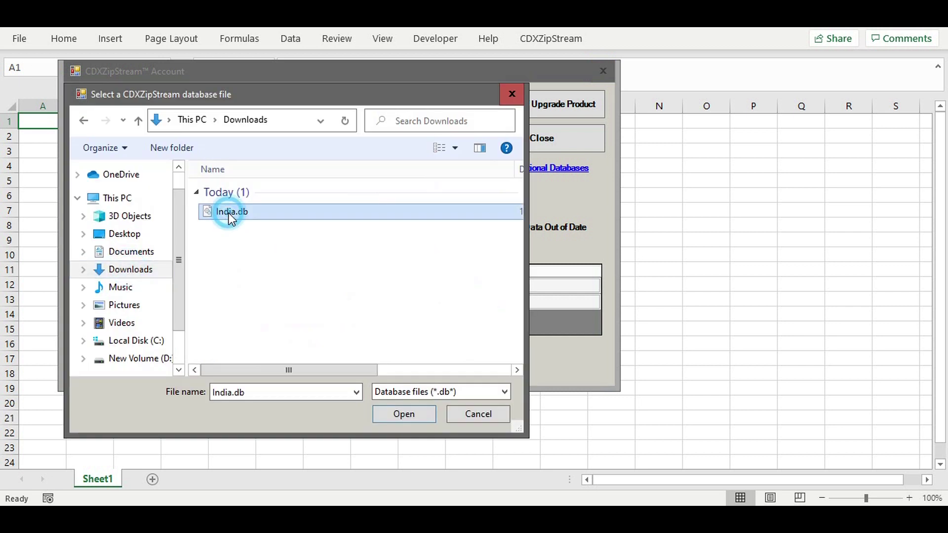
left_click(404, 418)
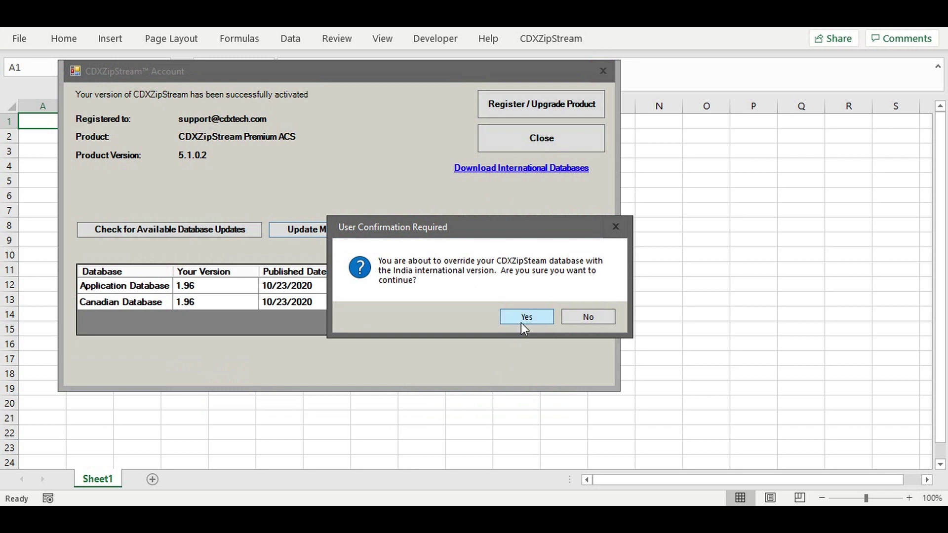
left_click(521, 316)
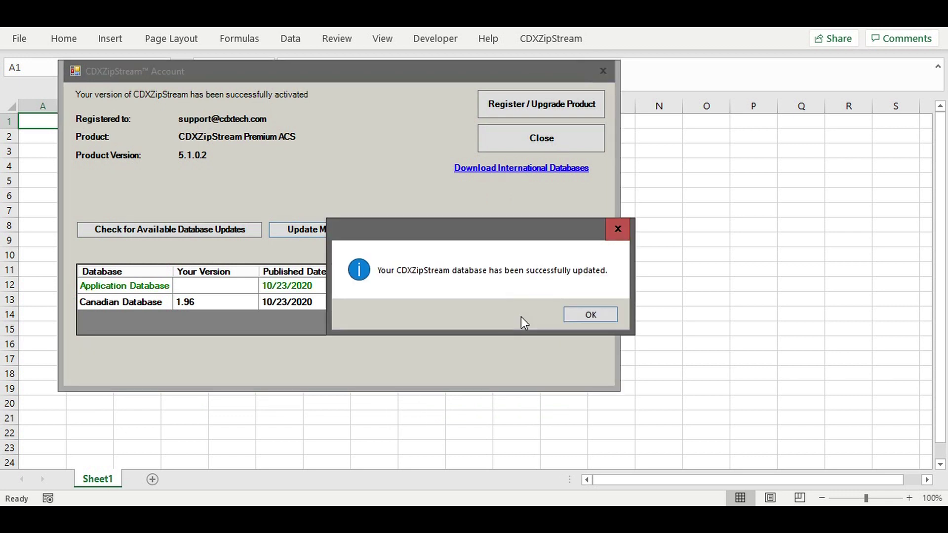
left_click(591, 315)
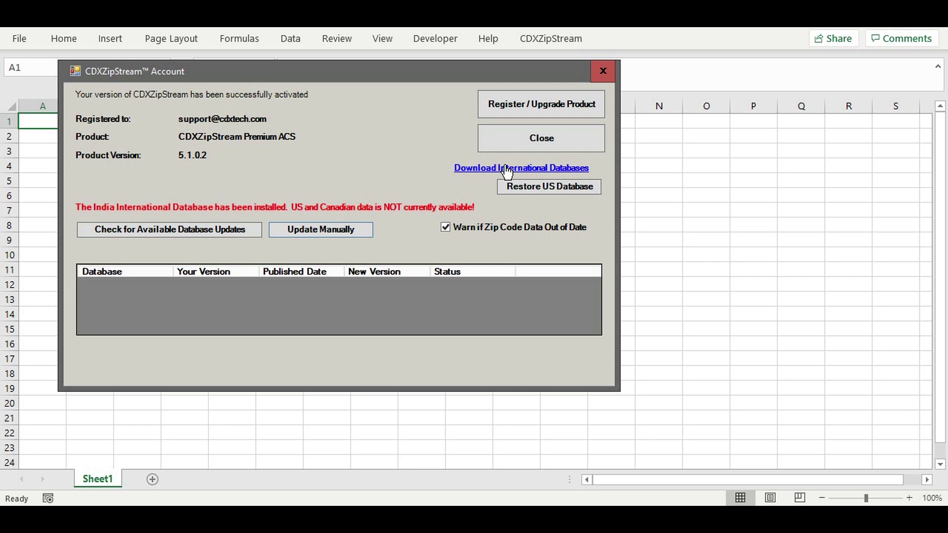
left_click(552, 138)
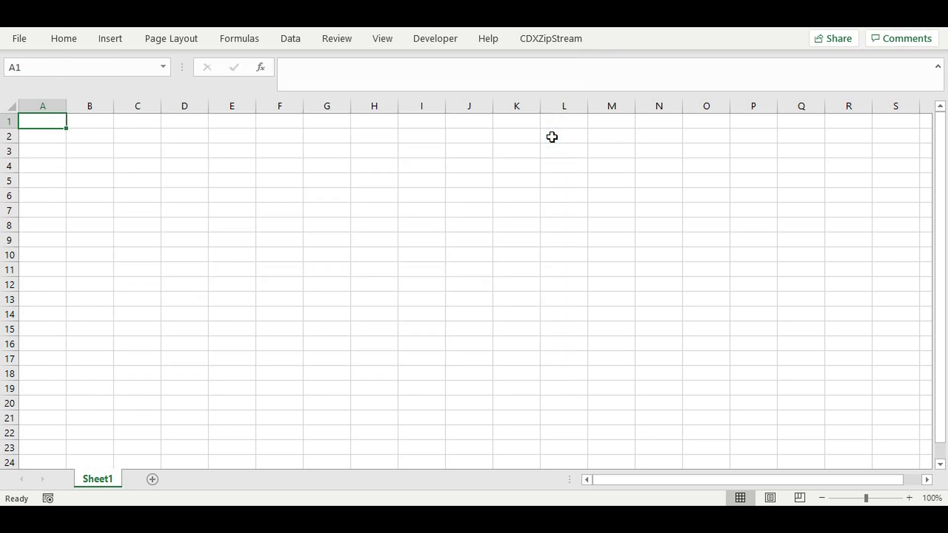
Insert CDXZipCode data in cell D5 that returns the Latitude for postal code 110047
left_click(179, 185)
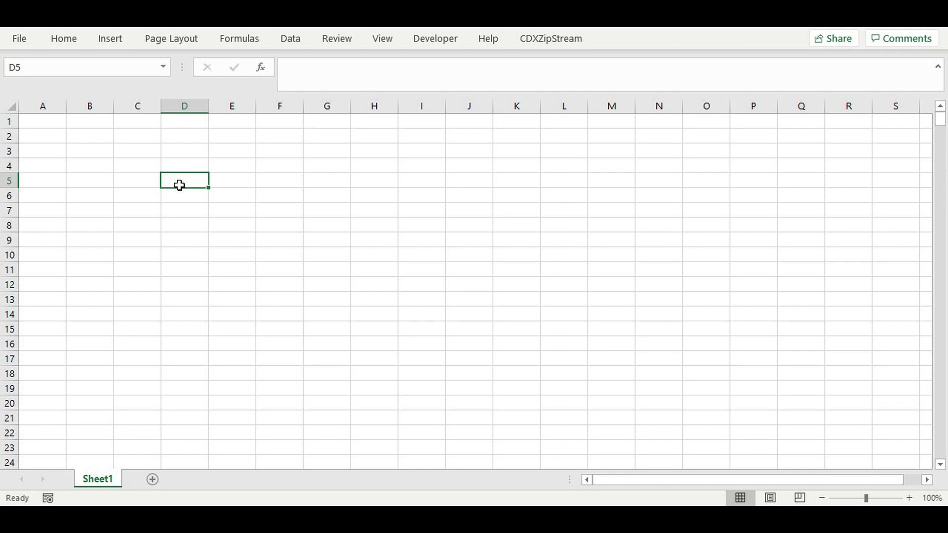
right_click(179, 185)
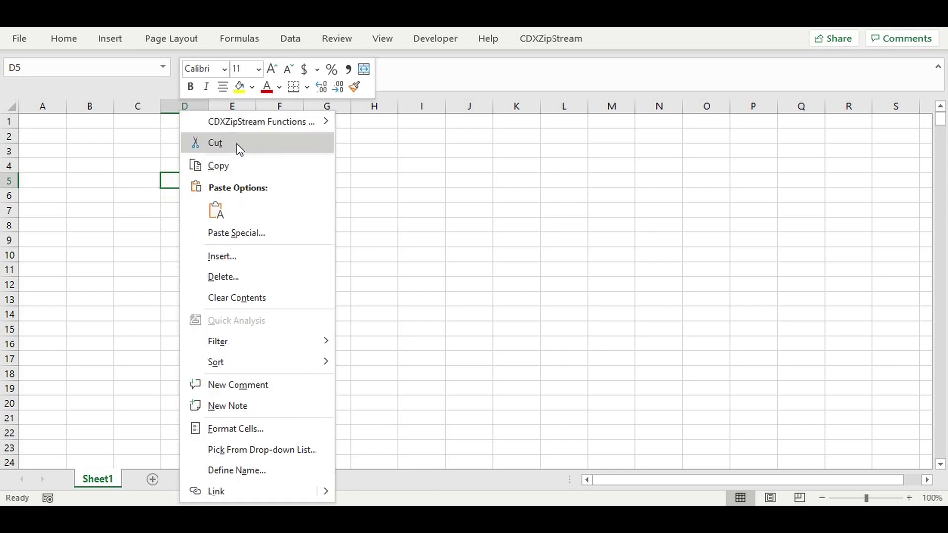
mouse_move(237, 125)
left_click(376, 143)
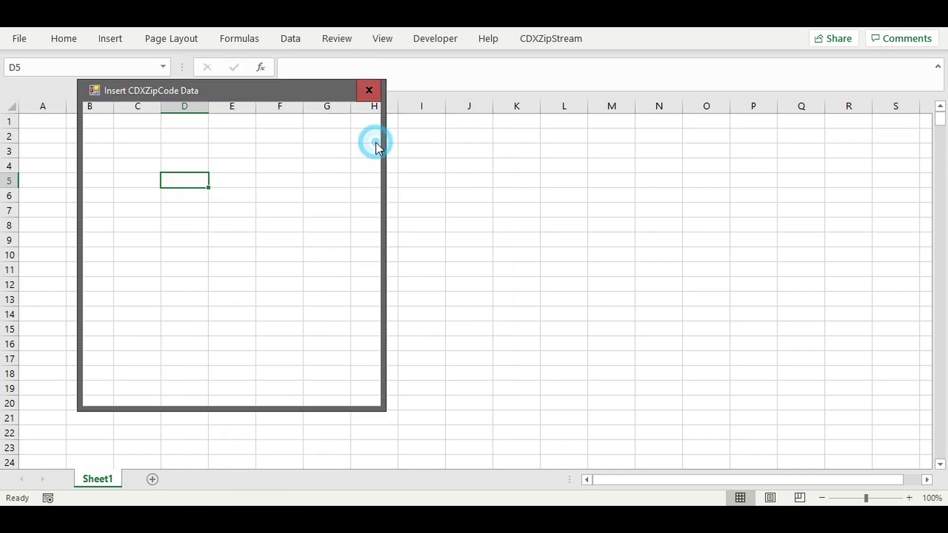
type("1")
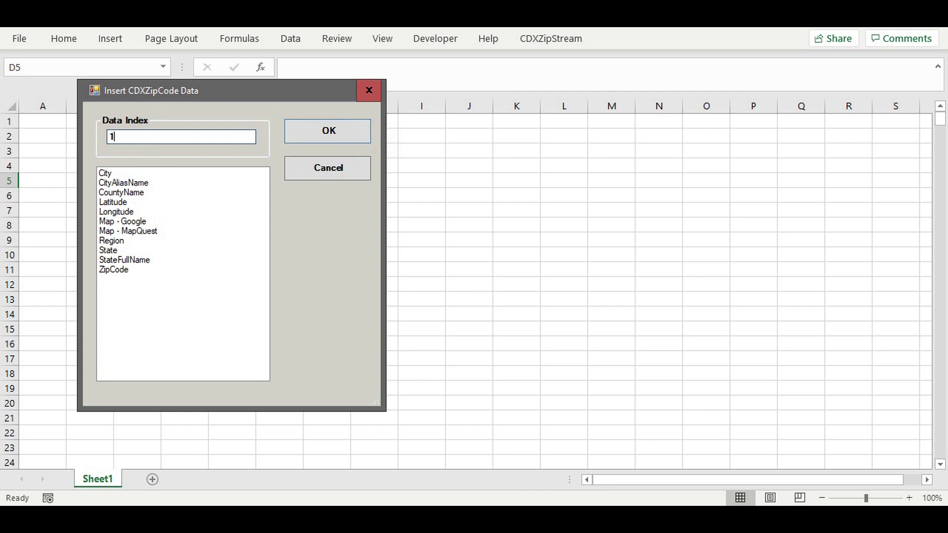
type("10047")
double_click(121, 202)
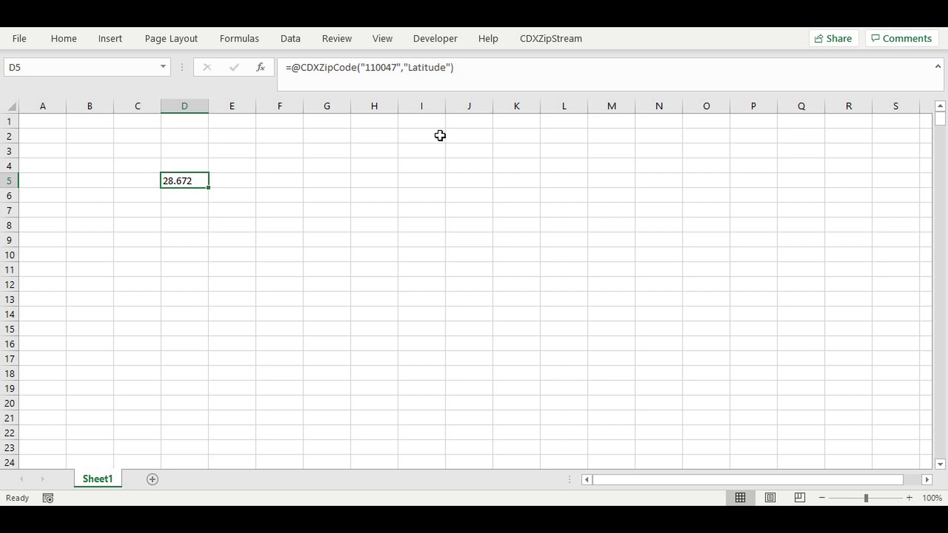
Insert a CDXZipList array formula in cell F5 listing the postal codes for the state Delhi
left_click(288, 181)
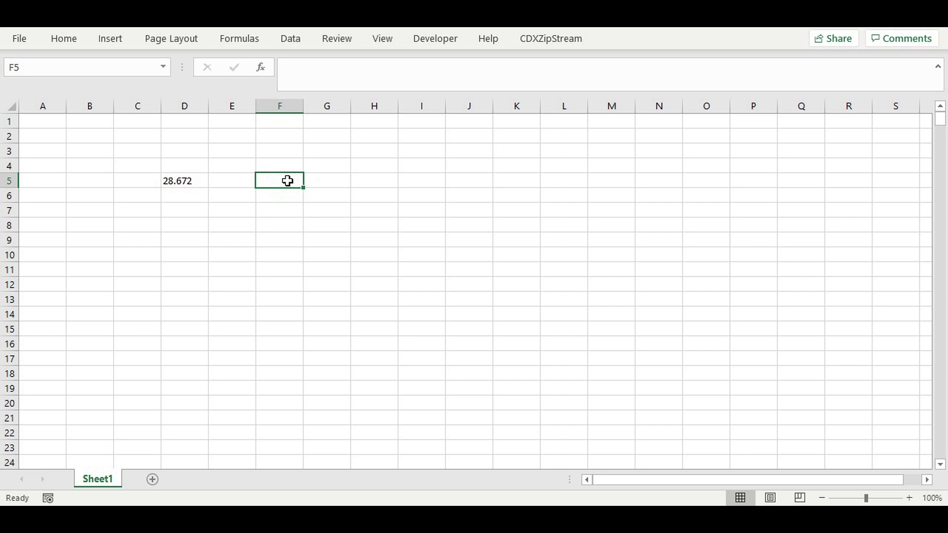
right_click(288, 181)
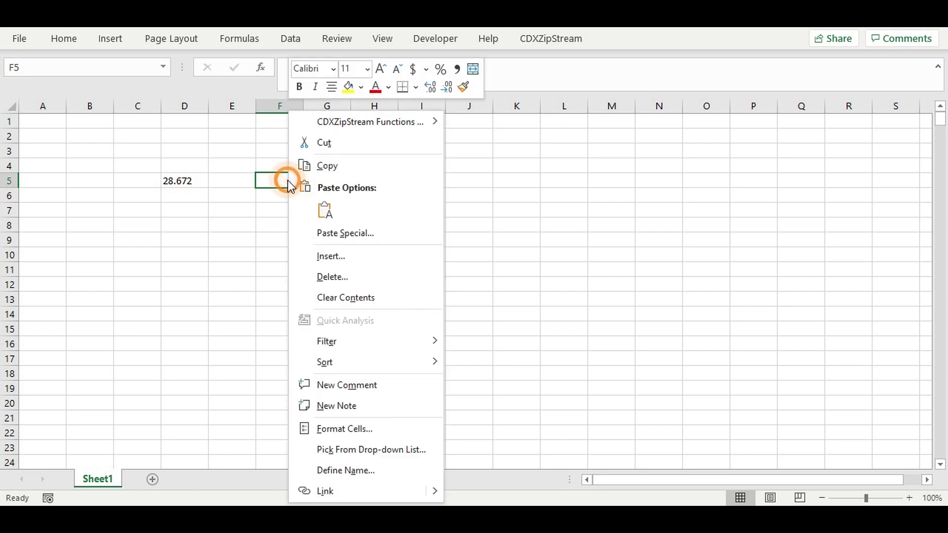
mouse_move(335, 123)
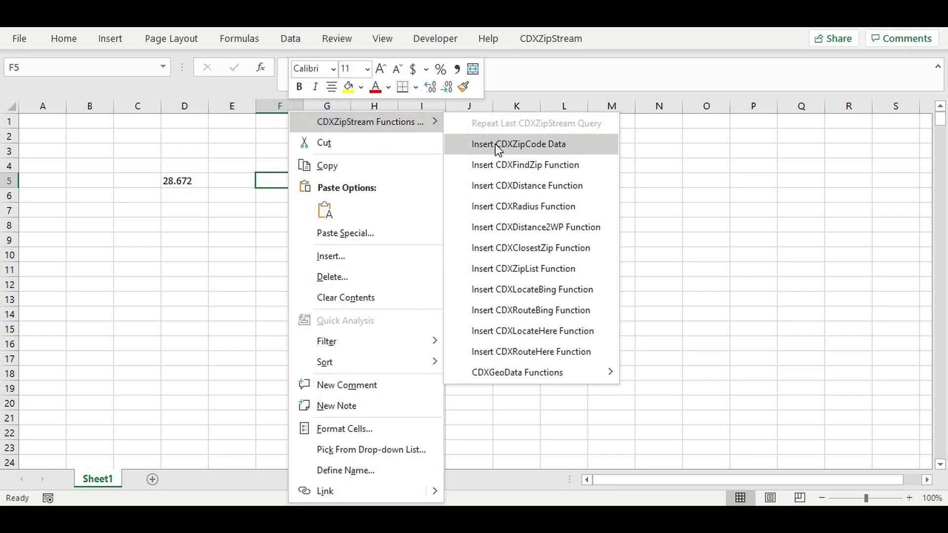
left_click(510, 270)
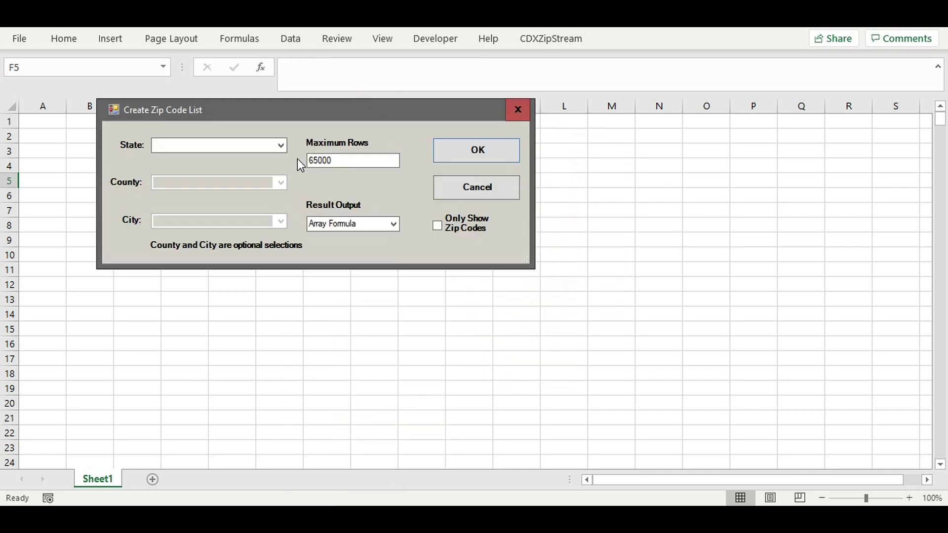
left_click(281, 144)
left_click_drag(283, 198, 281, 174)
left_click(197, 237)
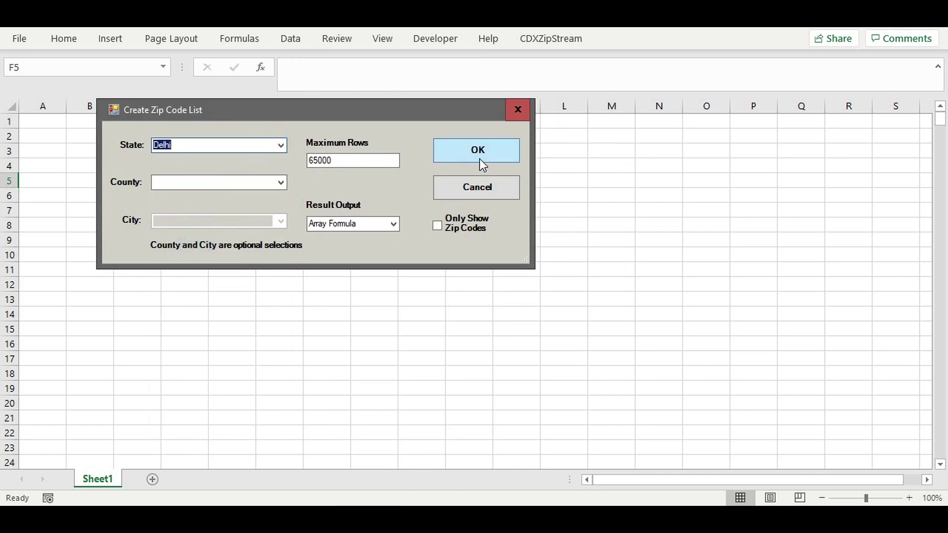
left_click(477, 155)
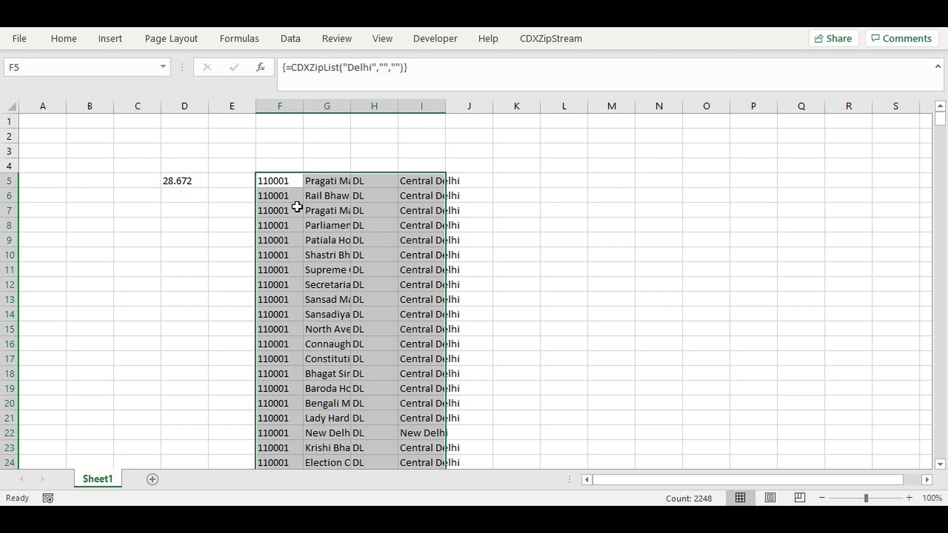
Insert a CDXRadius array formula in cell L5 for postal codes within 25 miles of 110047
left_click(561, 180)
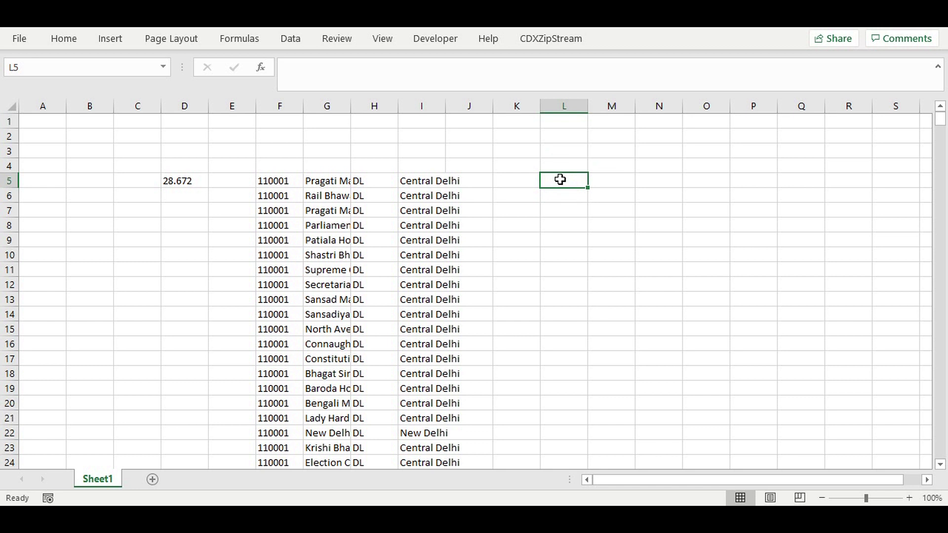
right_click(561, 180)
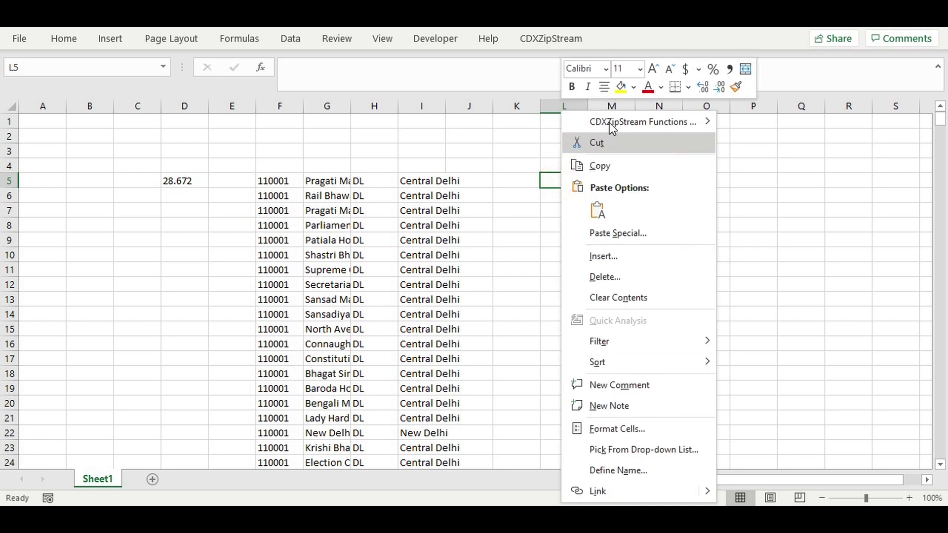
mouse_move(613, 121)
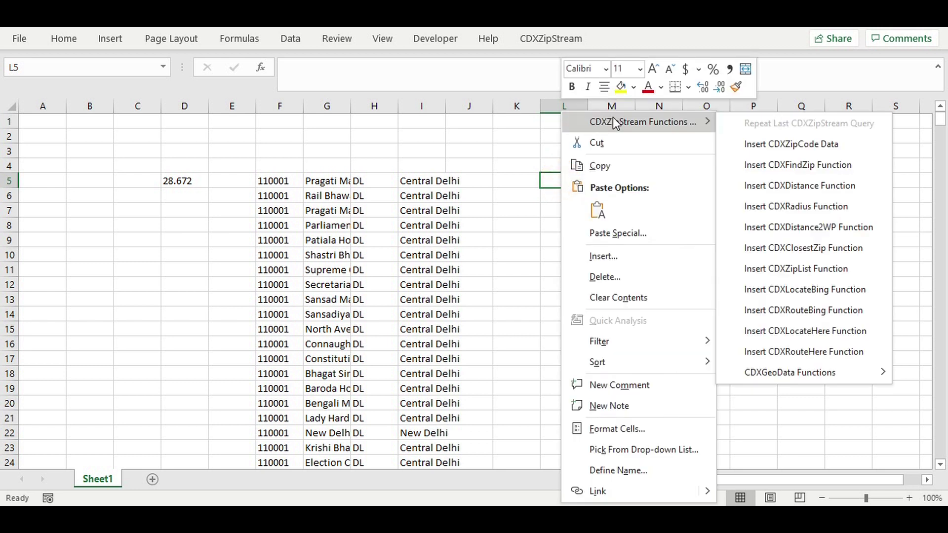
left_click(791, 207)
left_click(150, 190)
type("110047")
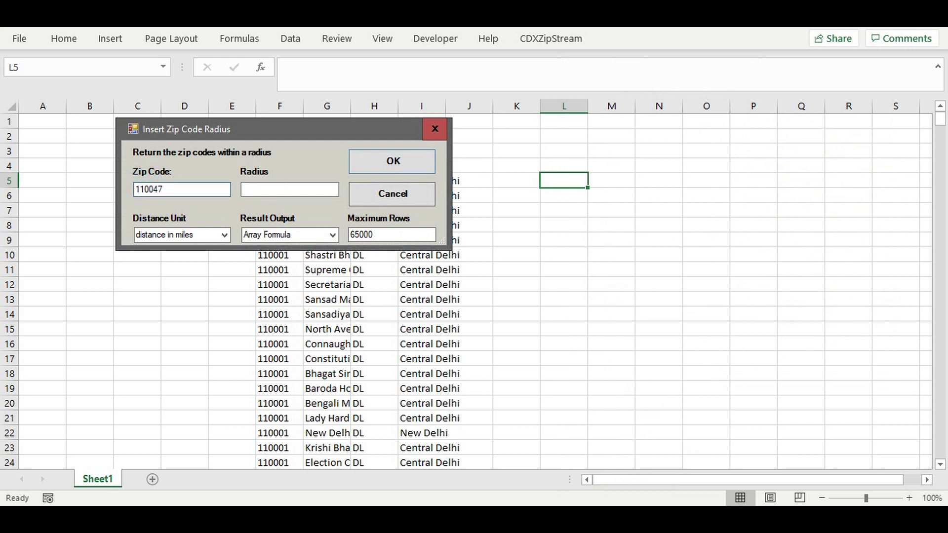
left_click(260, 188)
type("25")
left_click(389, 161)
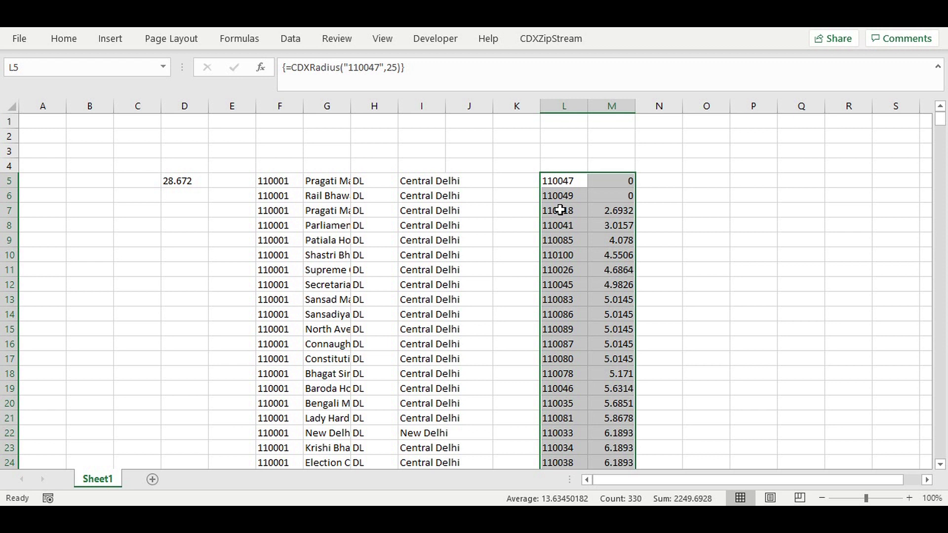
Restore the US database from the CDXZipStream account settings and confirm the restoration
left_click(549, 39)
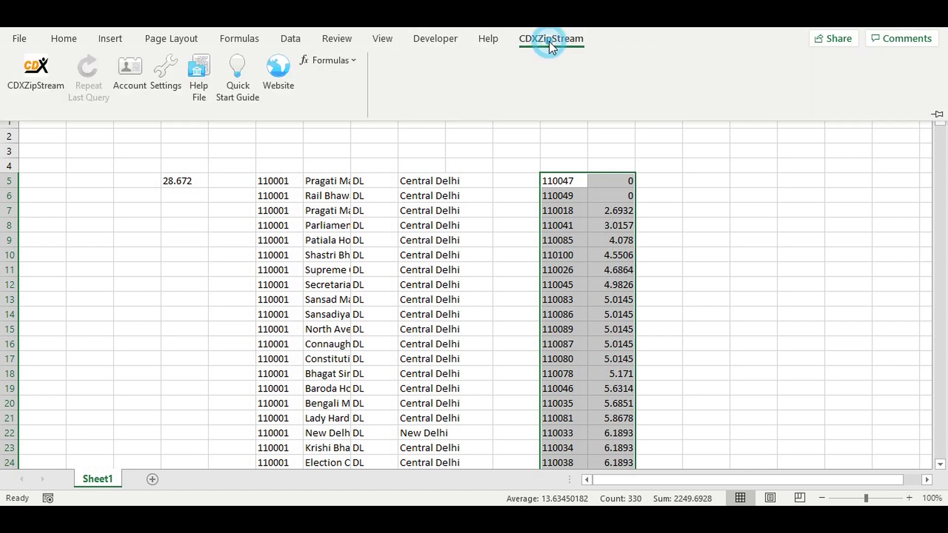
left_click(130, 69)
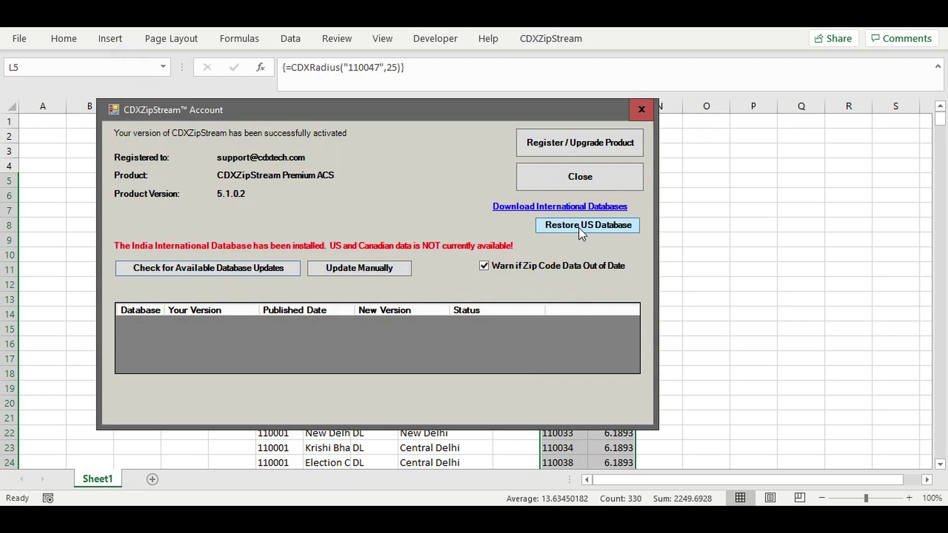
left_click(591, 228)
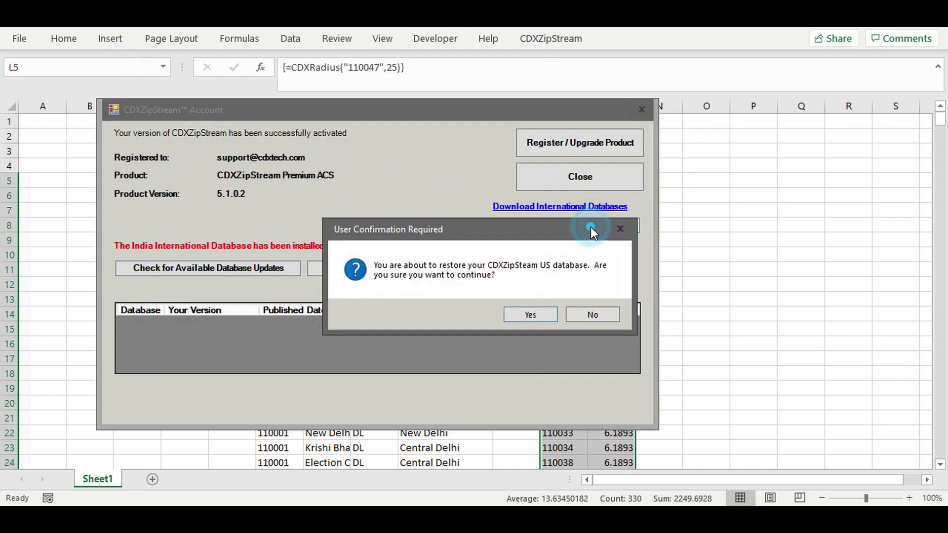
left_click(536, 316)
left_click(536, 316)
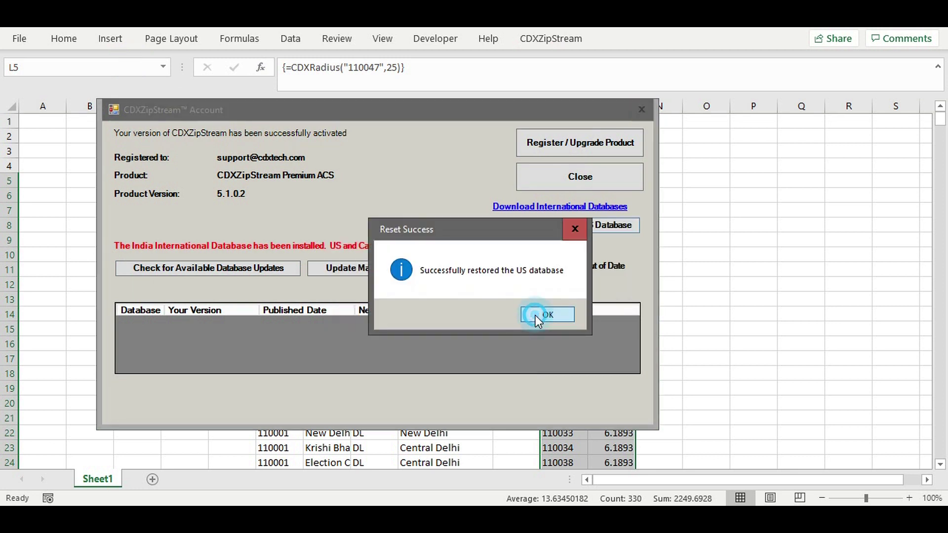